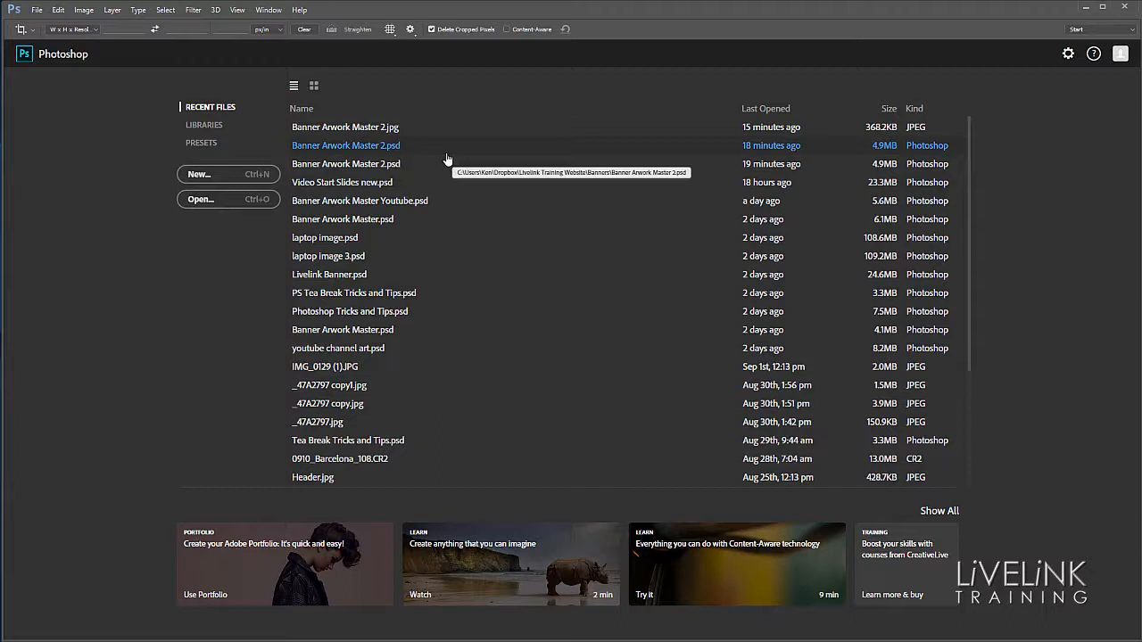
# Show recent files as thumbnails and list the Logos and Training libraries.
pyautogui.click(315, 88)
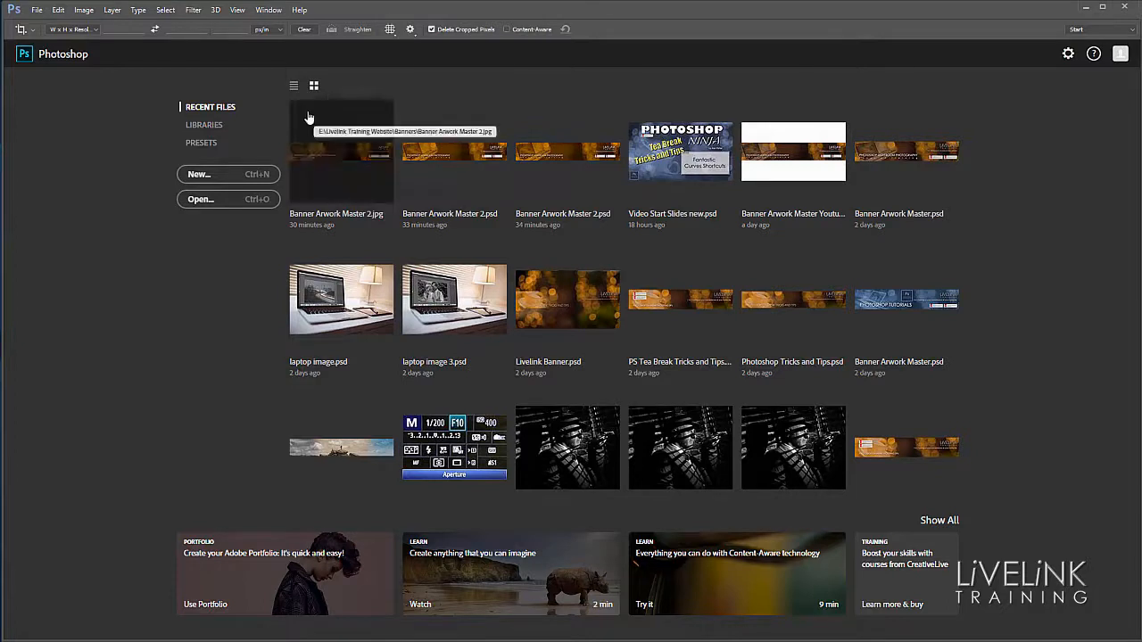
pyautogui.click(204, 131)
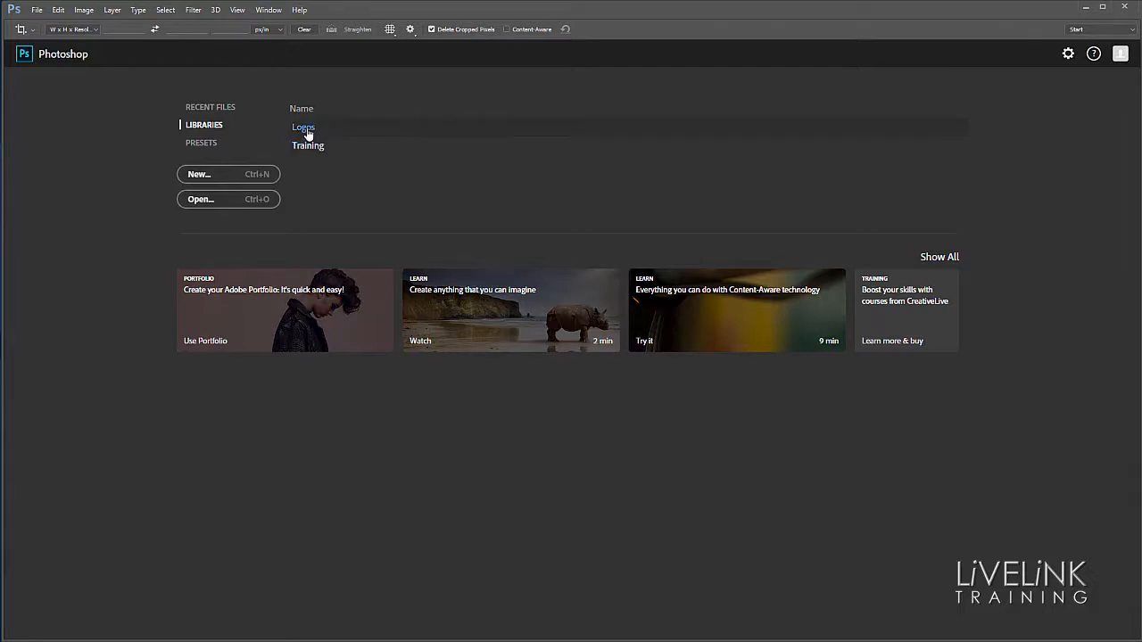
# View the Logos then Training library contents and switch the Start screen to document presets.
pyautogui.click(304, 127)
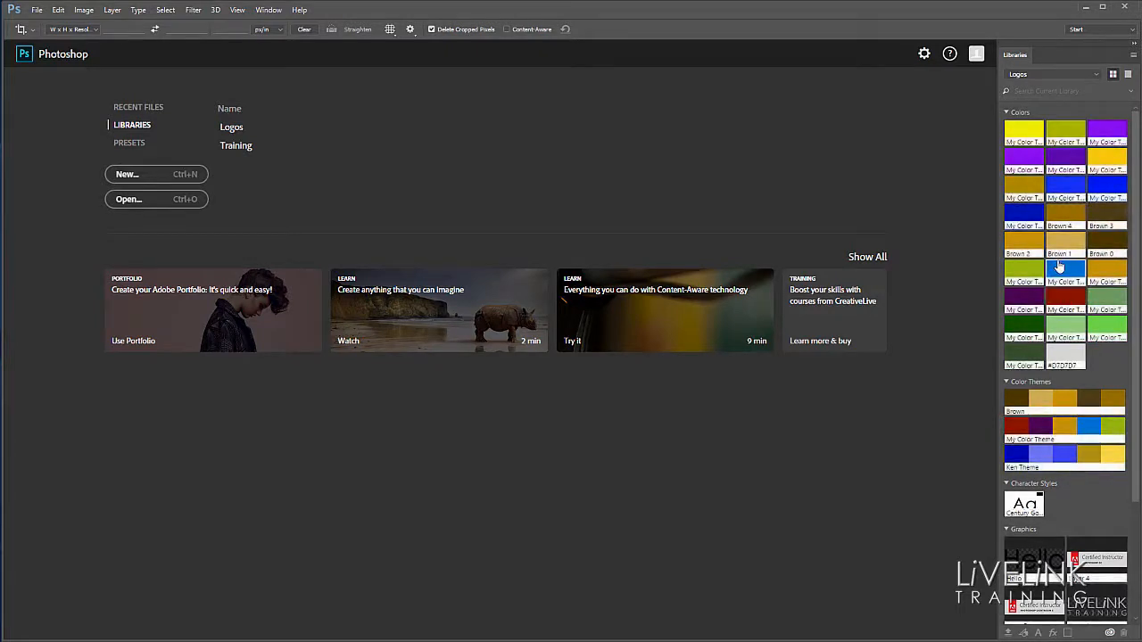
pyautogui.moveTo(1065, 245)
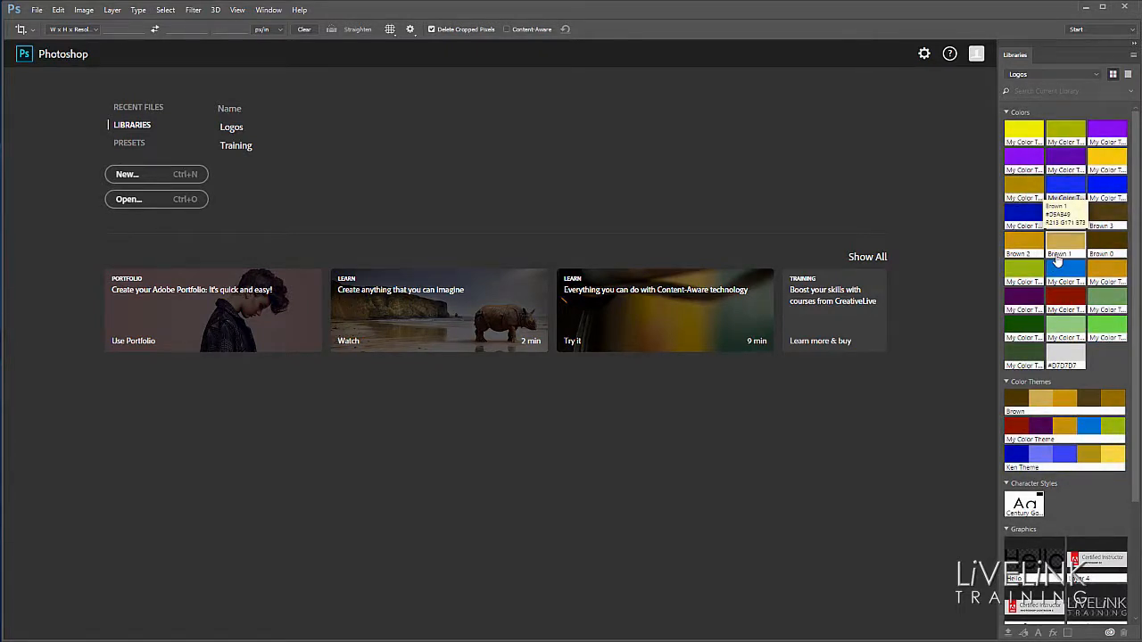
pyautogui.click(233, 149)
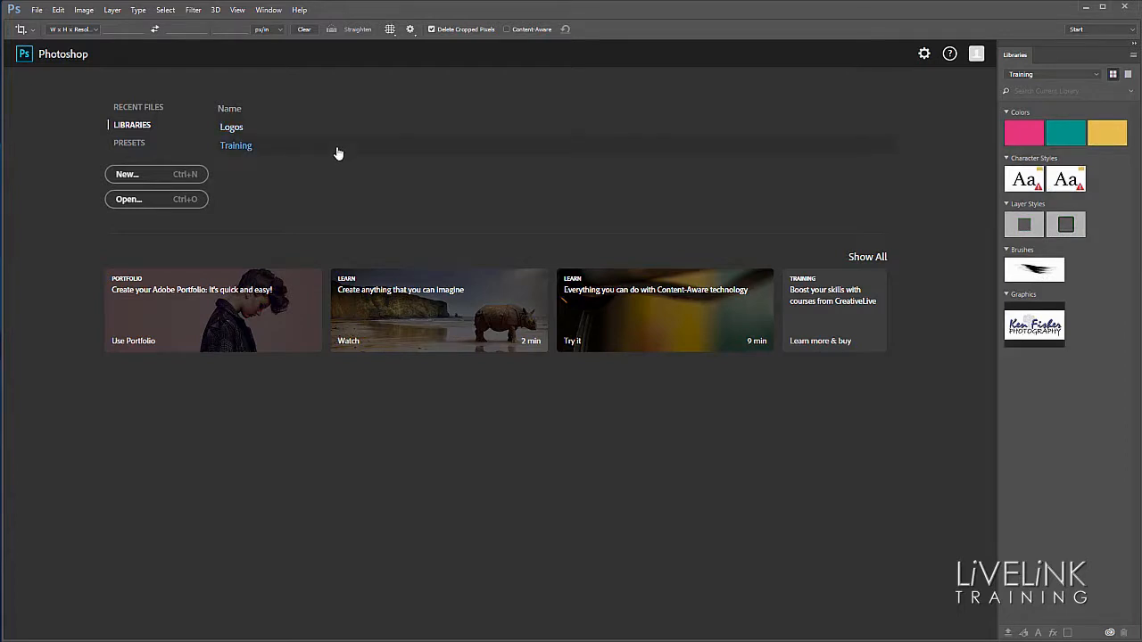
pyautogui.click(130, 144)
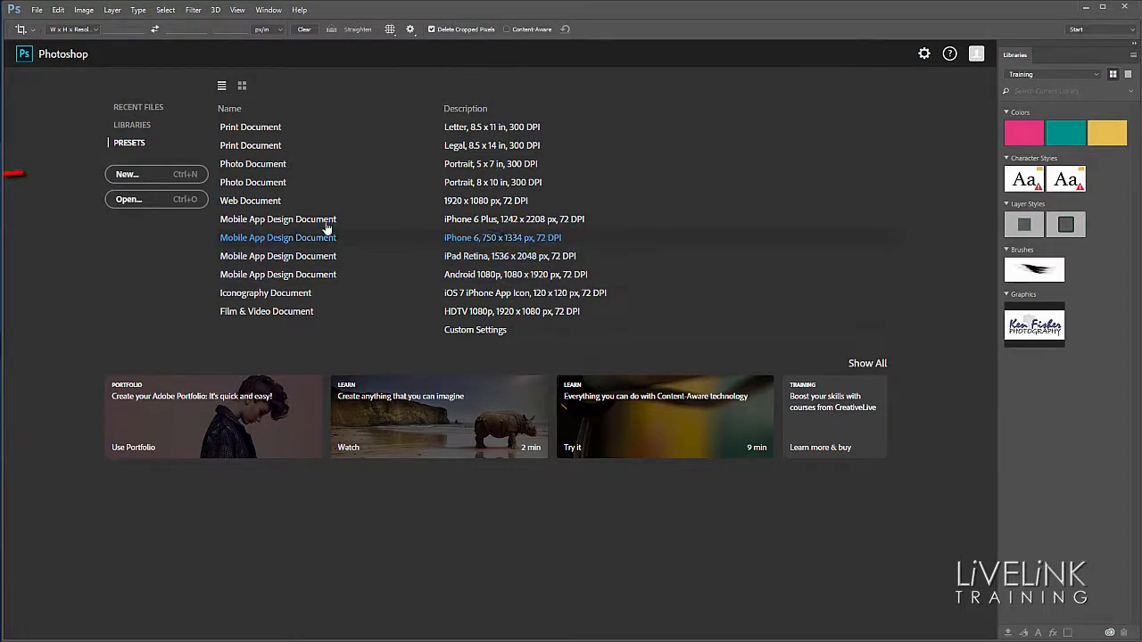
# Begin a new document and browse the document type and paper size choices, keeping A4.
pyautogui.click(185, 182)
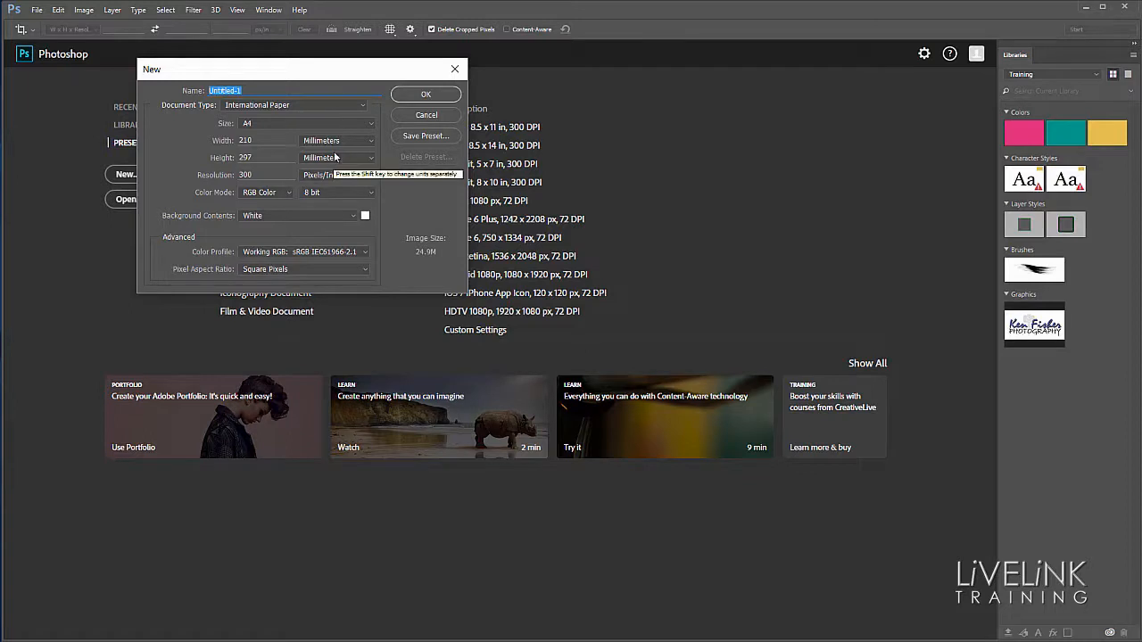
pyautogui.click(361, 105)
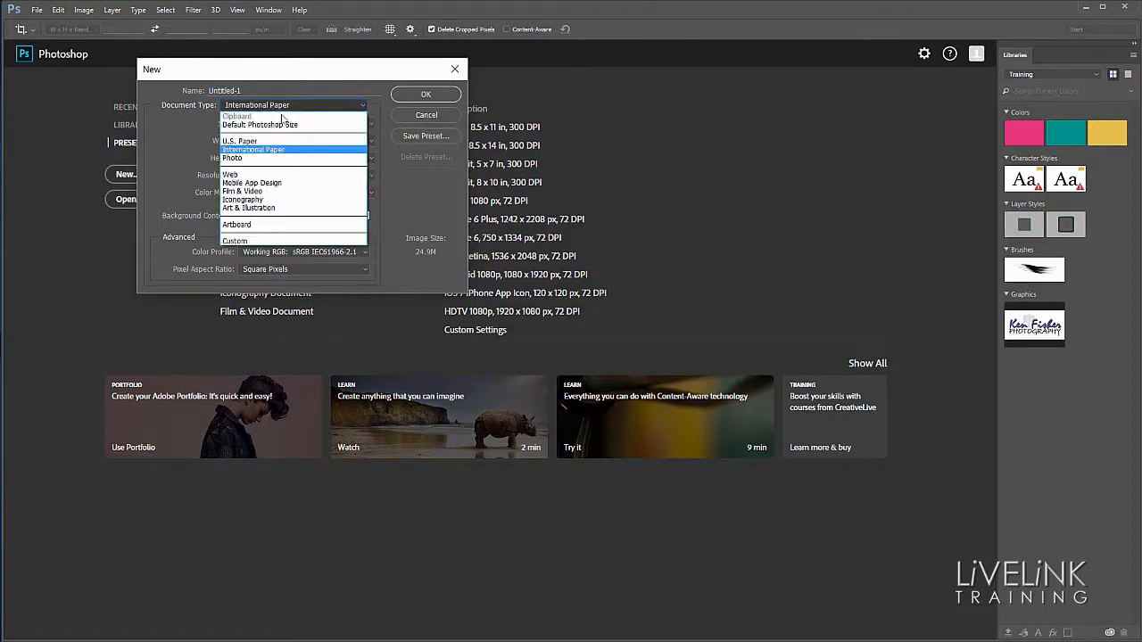
pyautogui.click(254, 150)
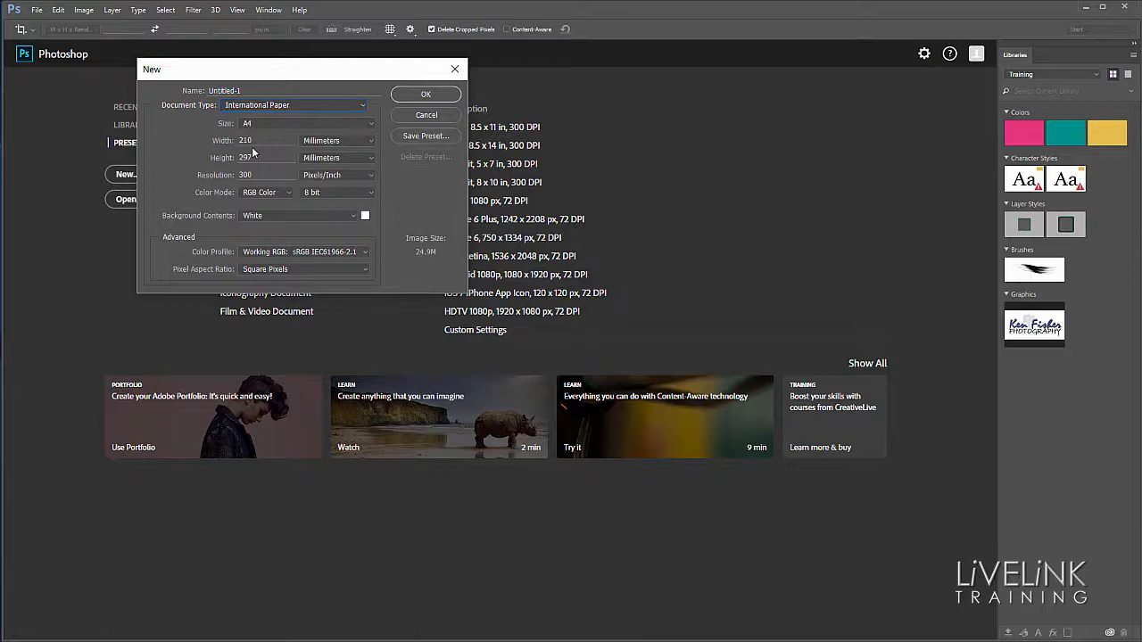
pyautogui.click(368, 124)
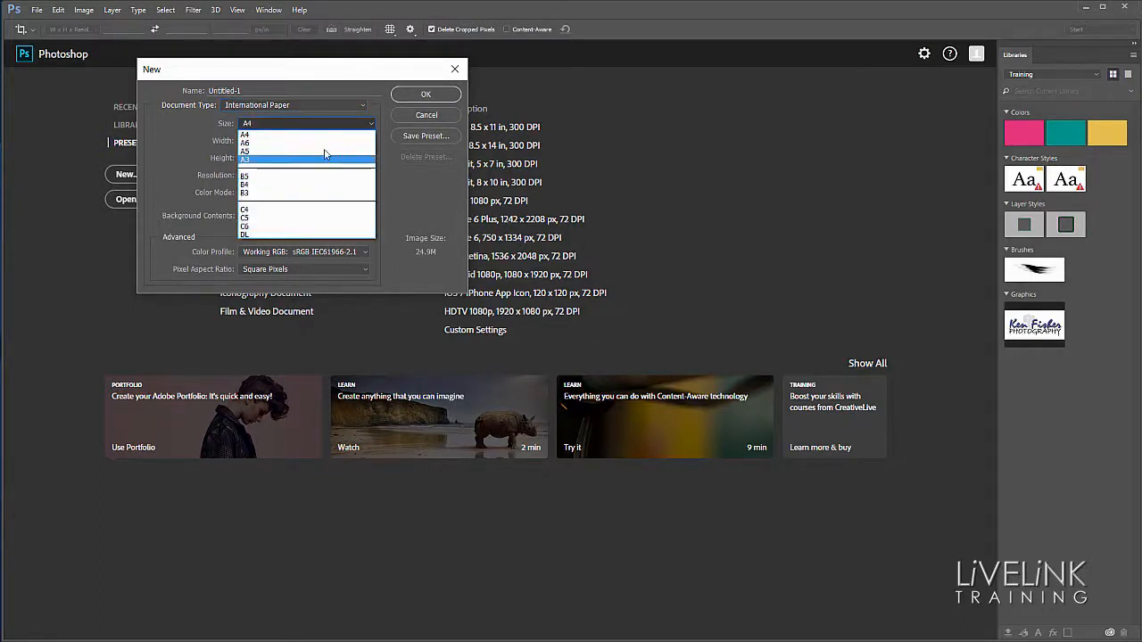
pyautogui.click(363, 124)
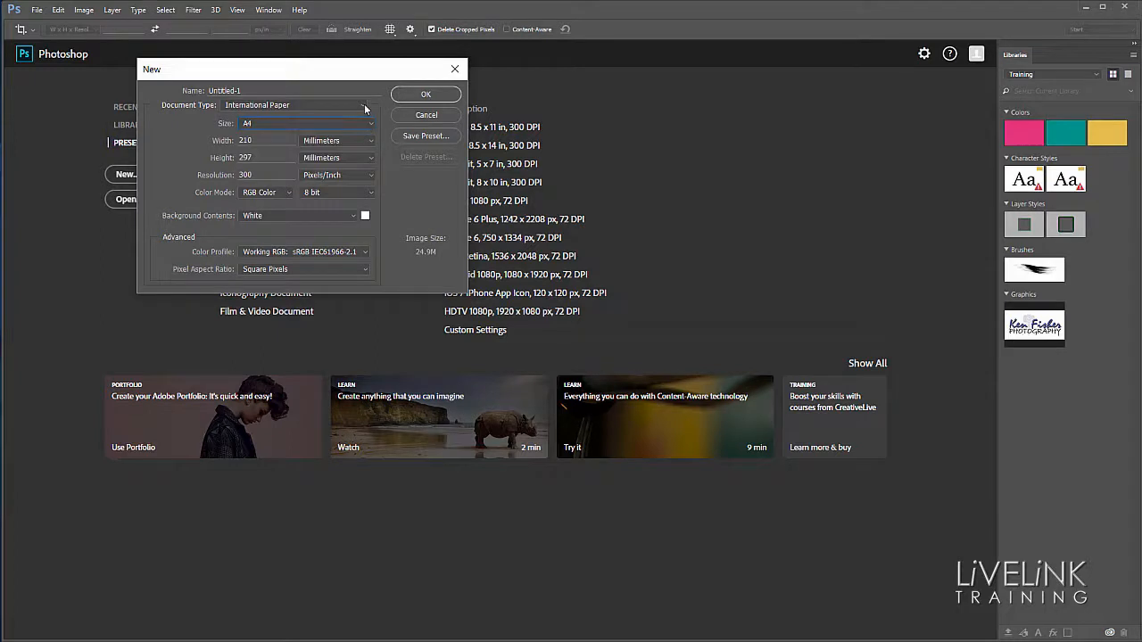
pyautogui.click(364, 106)
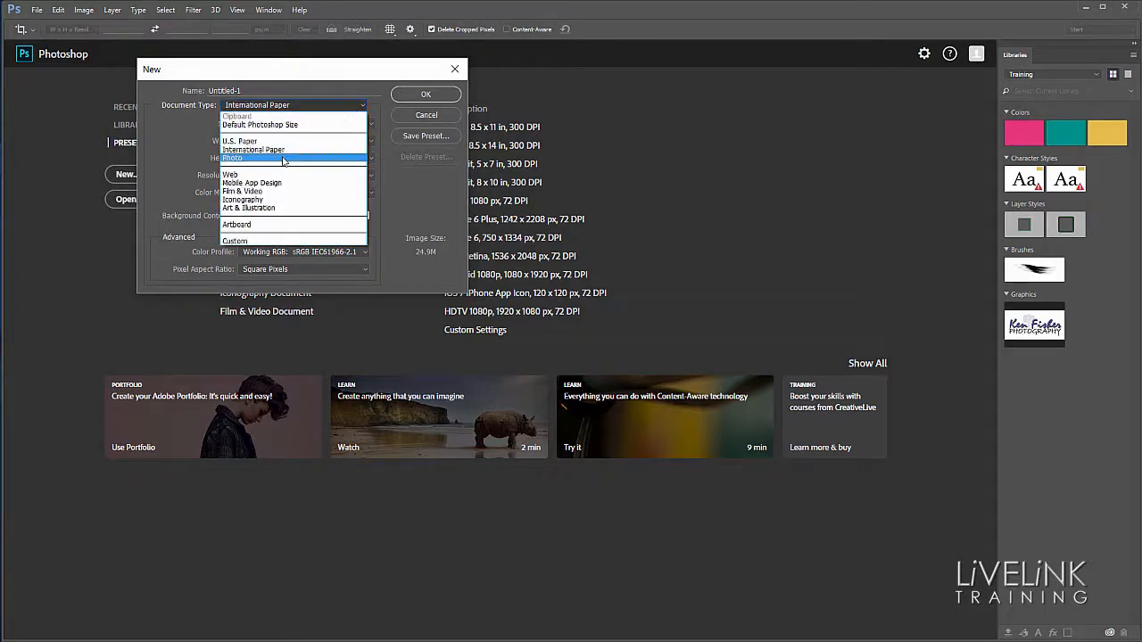
# Create a Photo document at Landscape 2 x 3 size with 300 pixels/inch resolution.
pyautogui.click(284, 159)
pyautogui.click(369, 127)
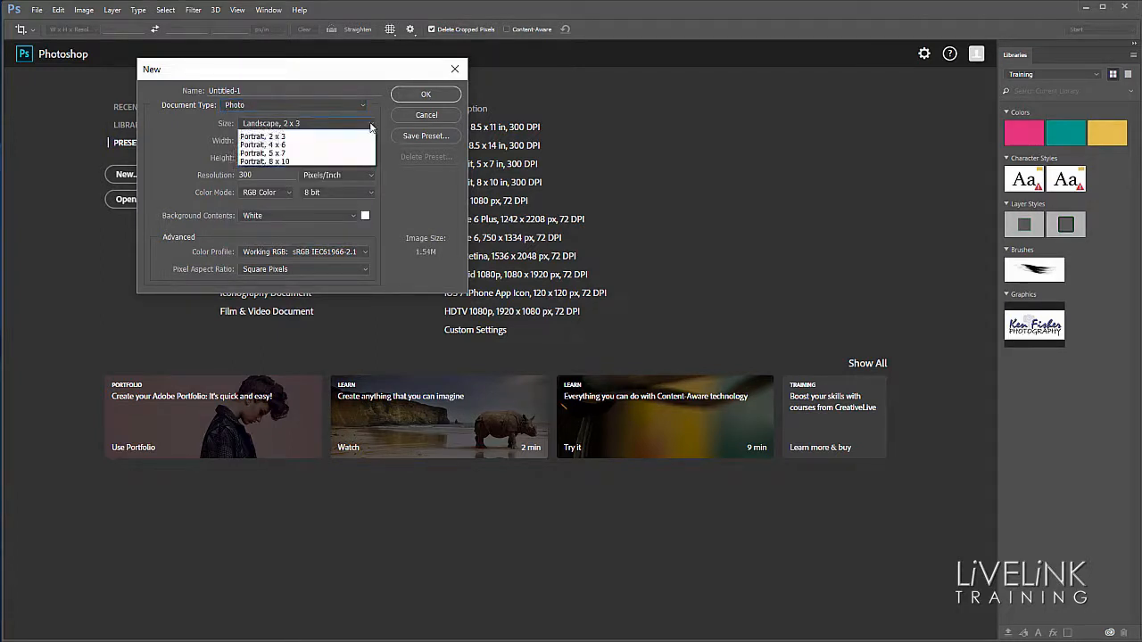
pyautogui.click(319, 136)
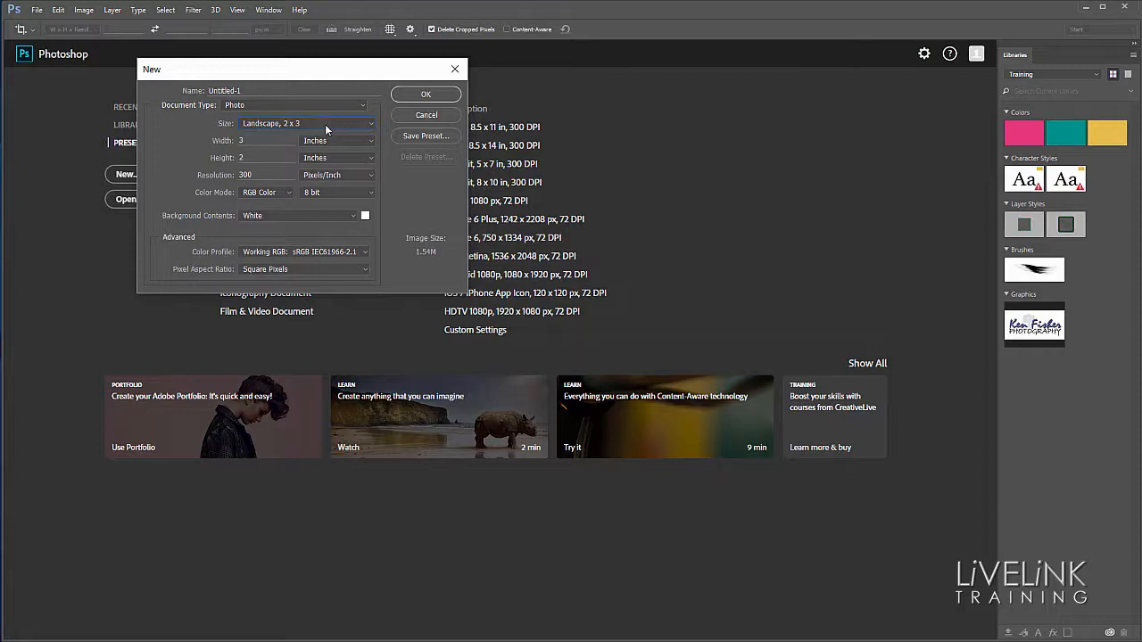
pyautogui.click(267, 176)
pyautogui.click(426, 95)
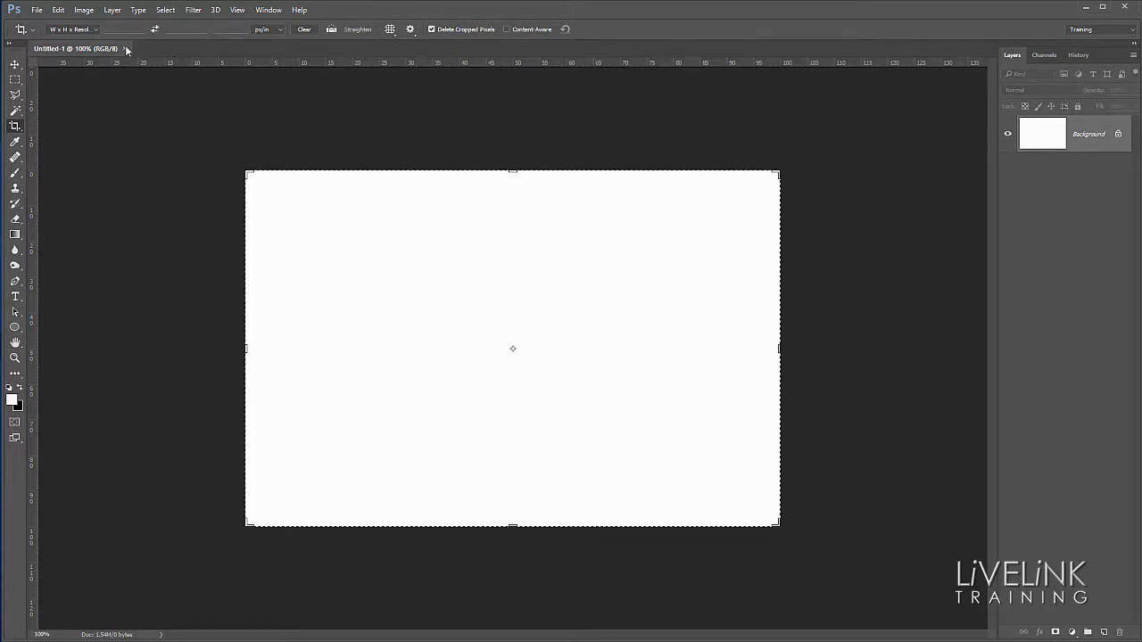
# Close Untitled-1 via the File menu to return to the Start screen.
pyautogui.click(37, 10)
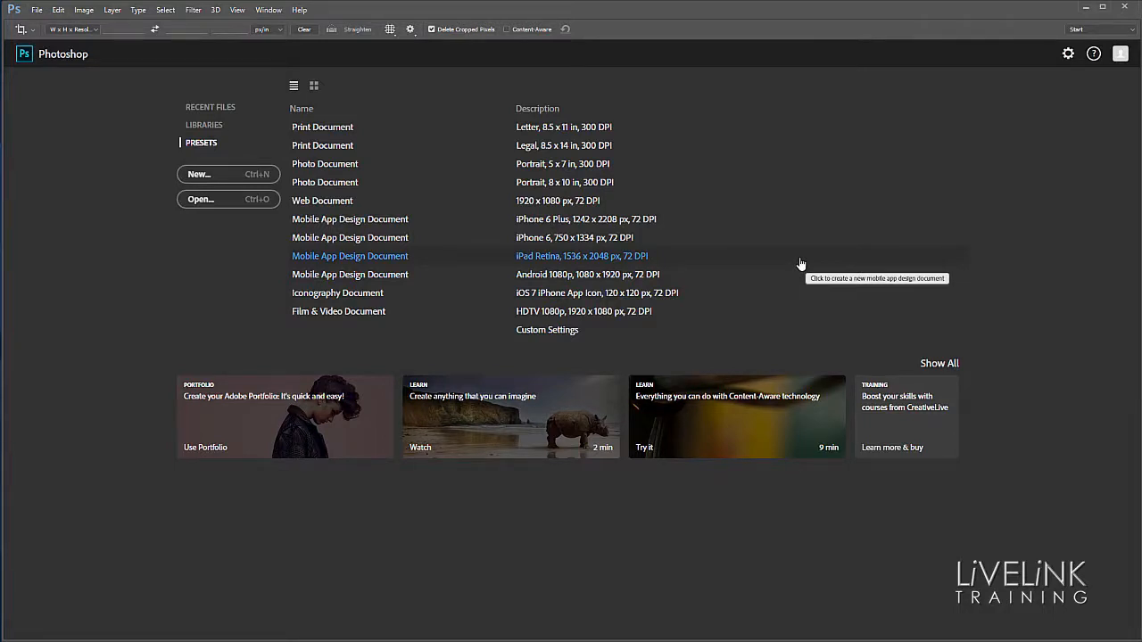
pyautogui.click(249, 207)
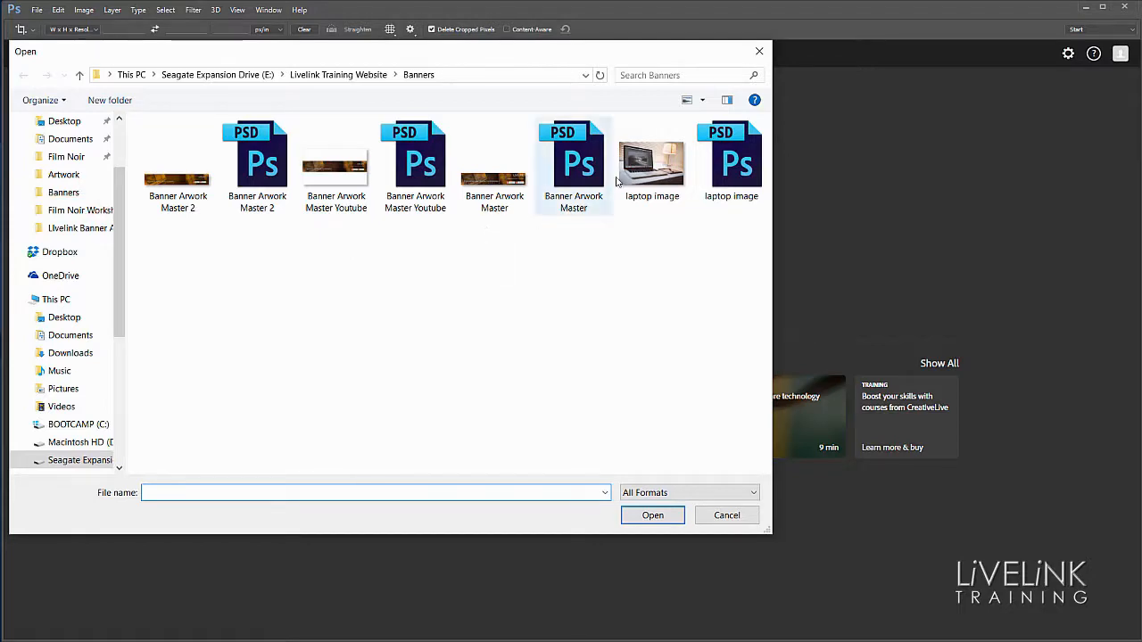
pyautogui.click(652, 165)
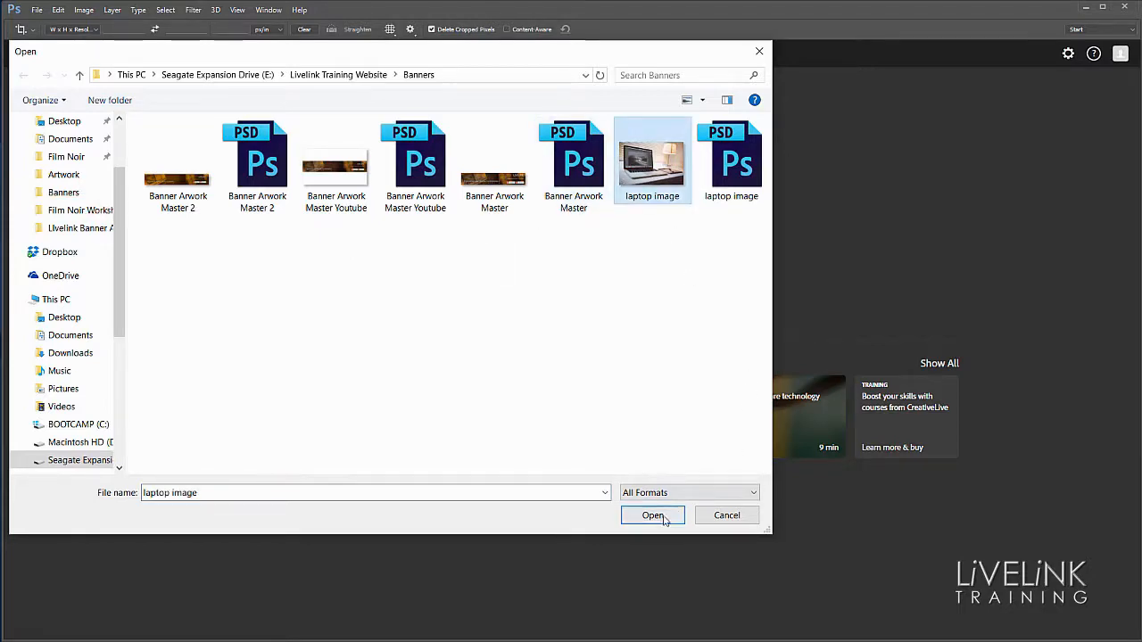
pyautogui.click(652, 515)
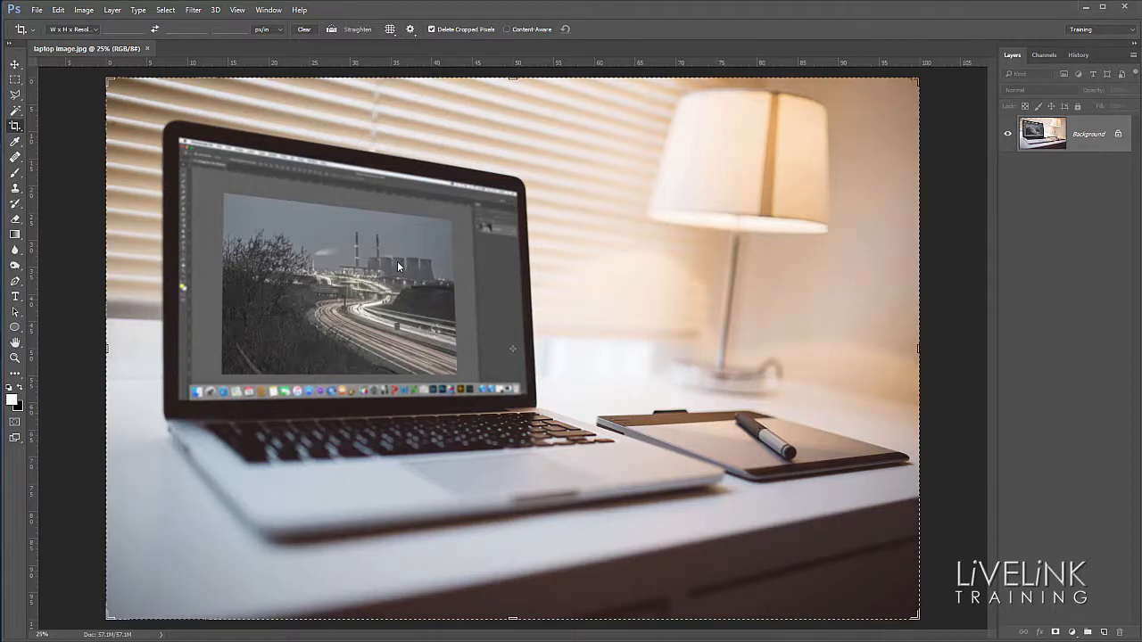
pyautogui.click(148, 49)
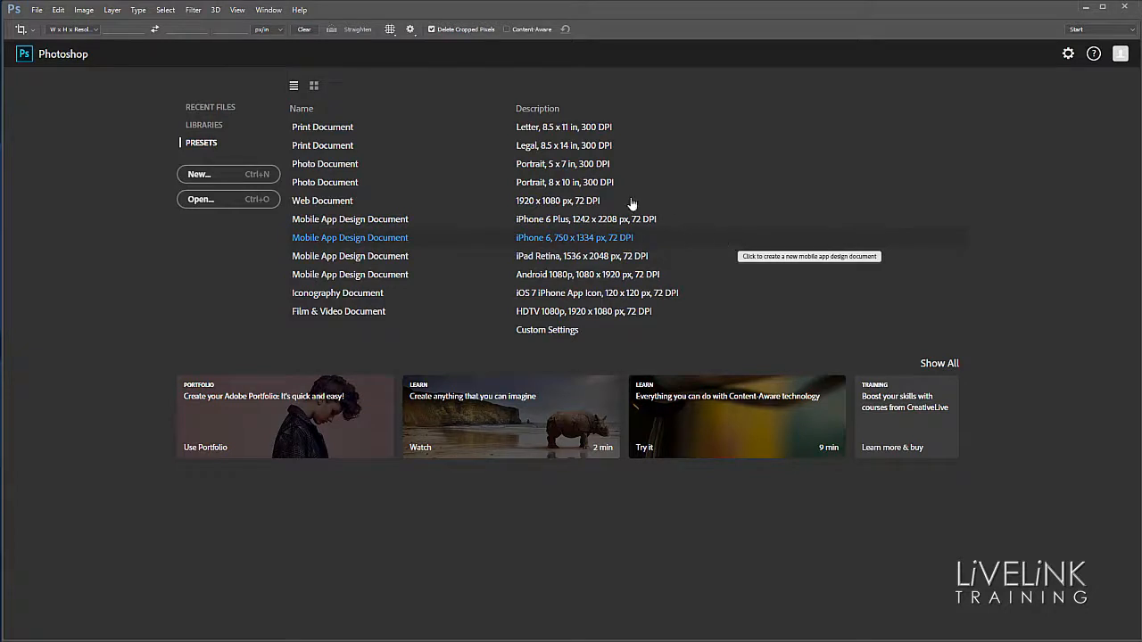
pyautogui.click(58, 10)
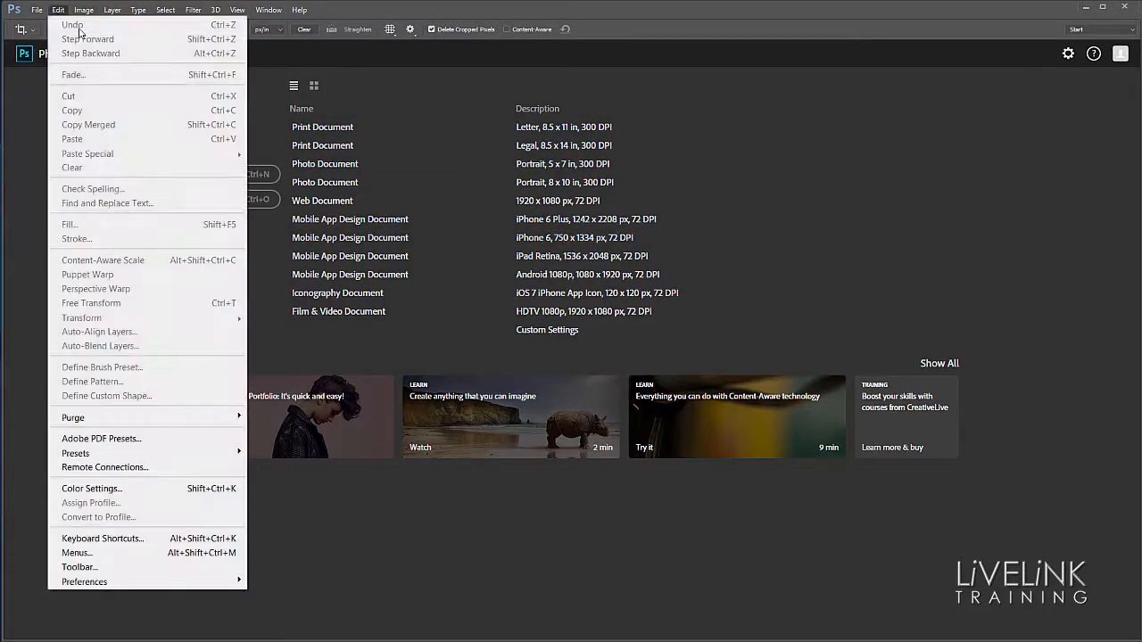
pyautogui.moveTo(85, 581)
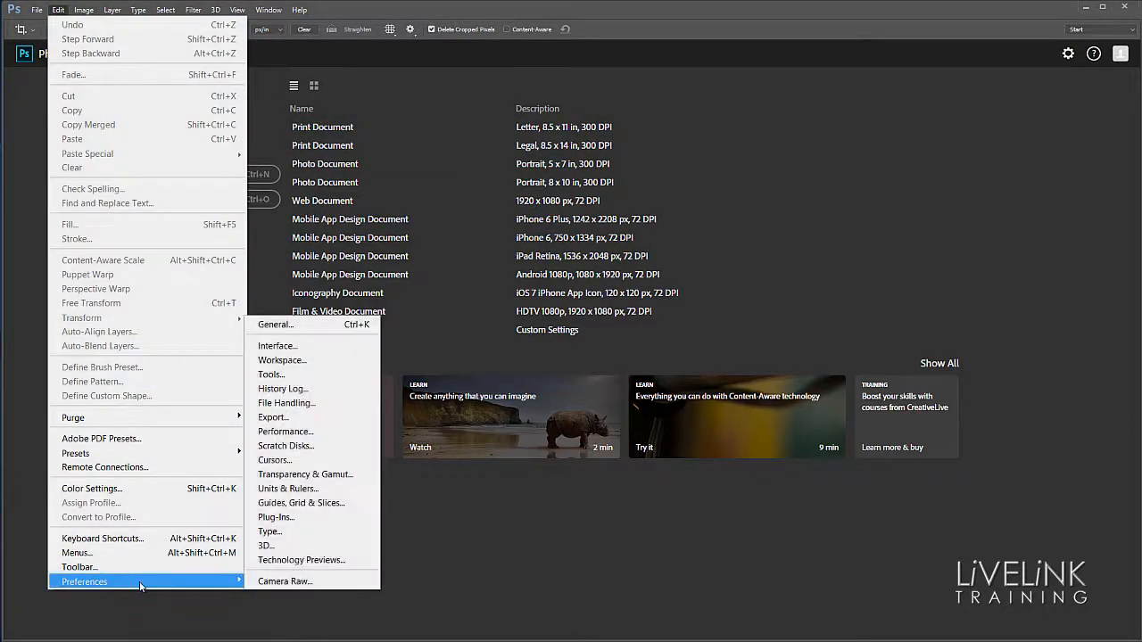
pyautogui.click(282, 327)
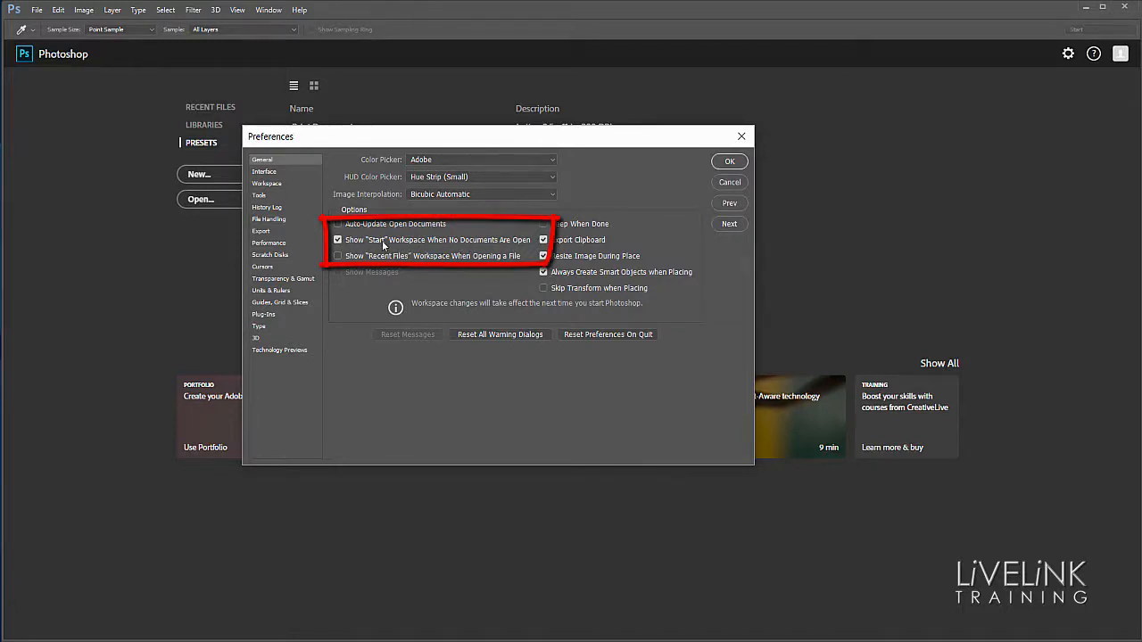
pyautogui.click(338, 240)
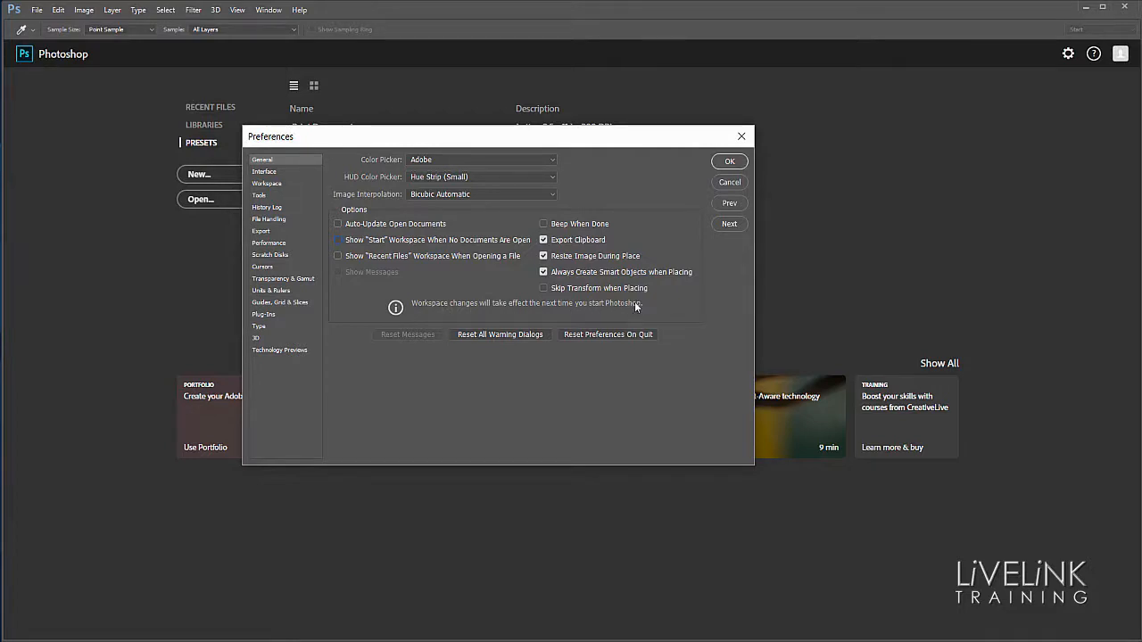
pyautogui.click(338, 240)
pyautogui.click(729, 161)
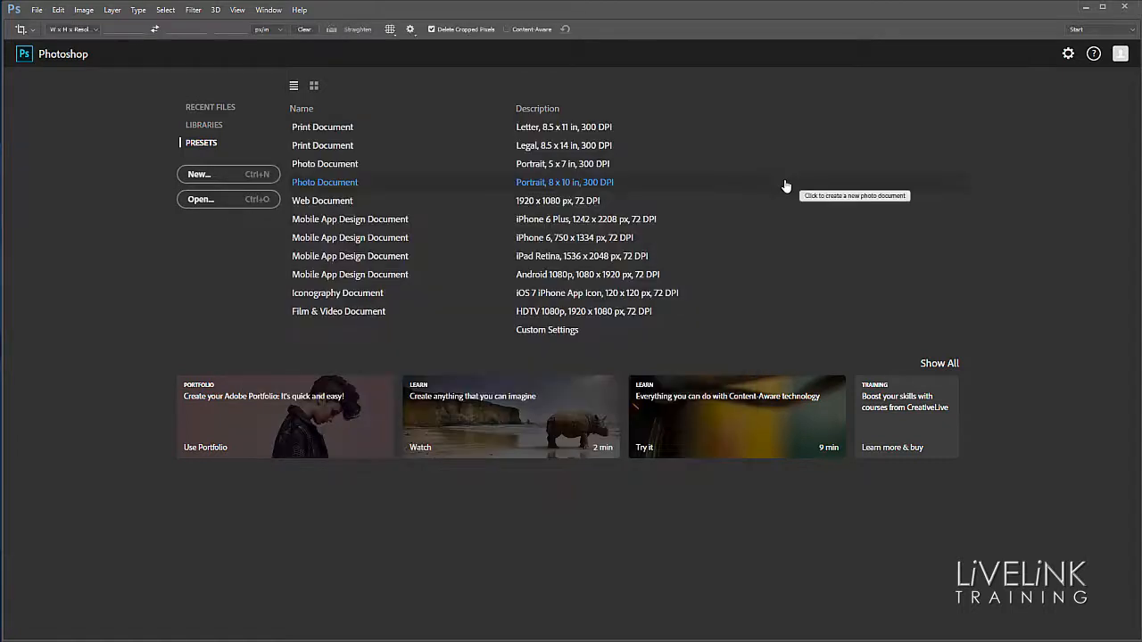